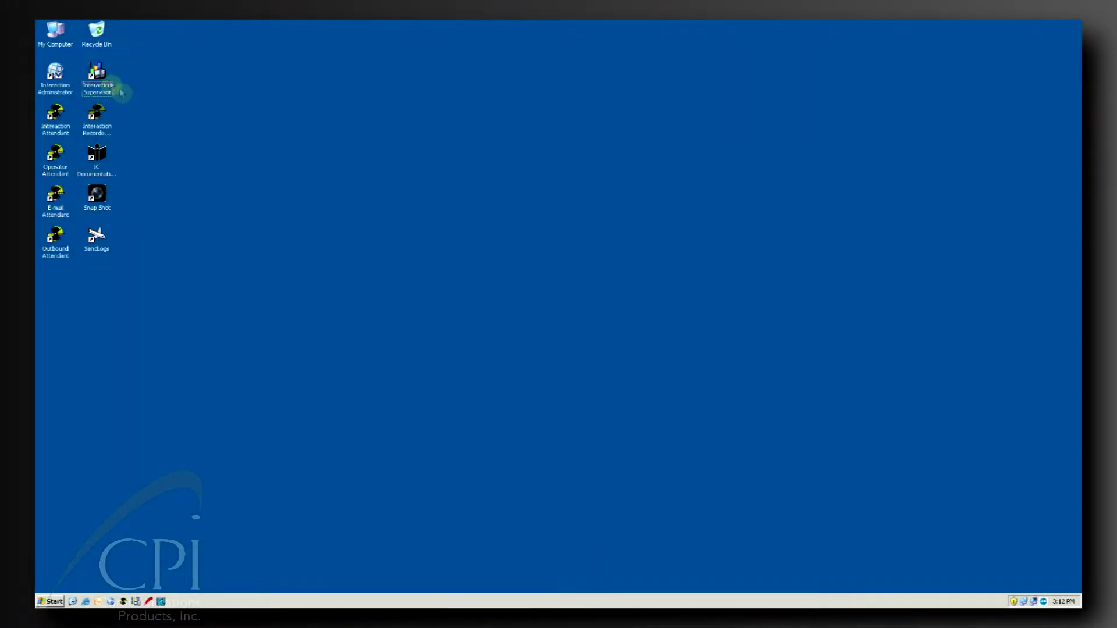
Launch Interaction Supervisor, view the Help contents and close them, then start a new view
double_click(96, 75)
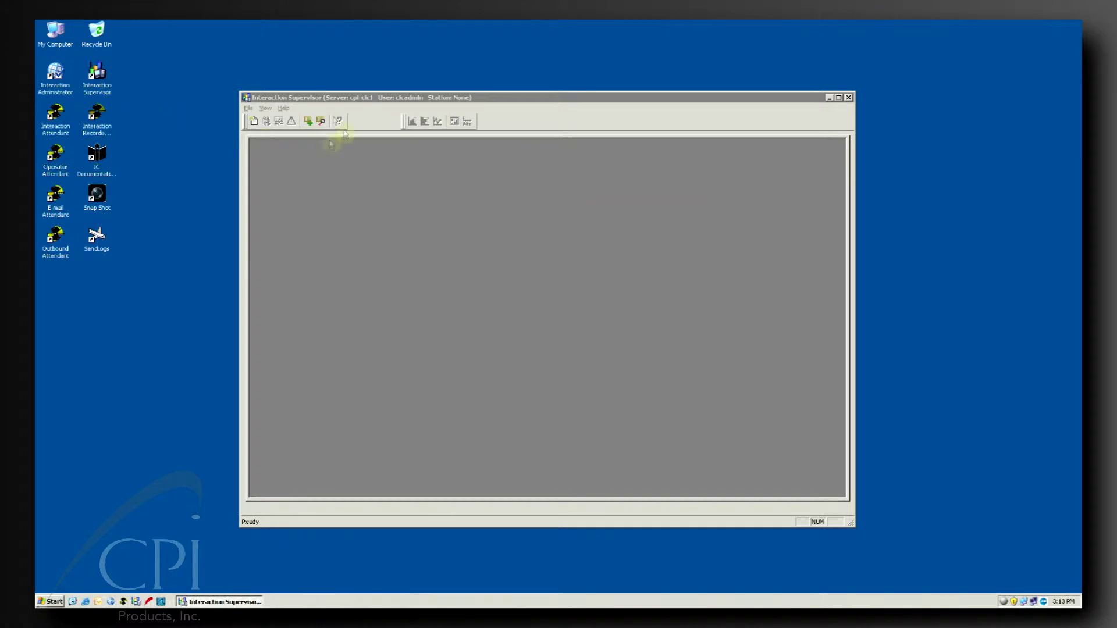
left_click(367, 98)
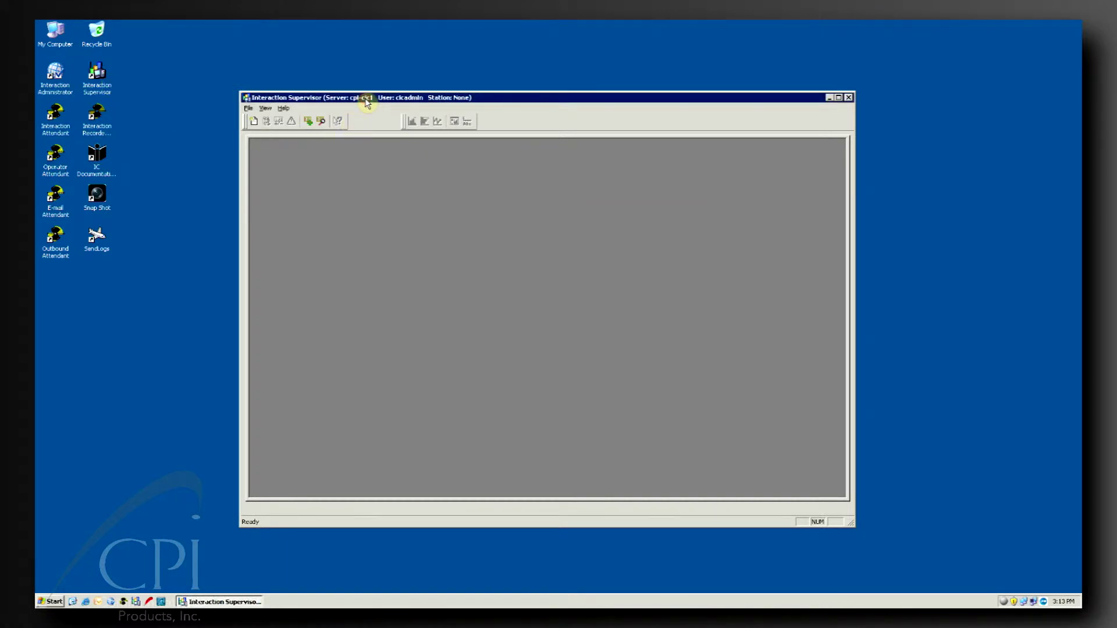
left_click(284, 110)
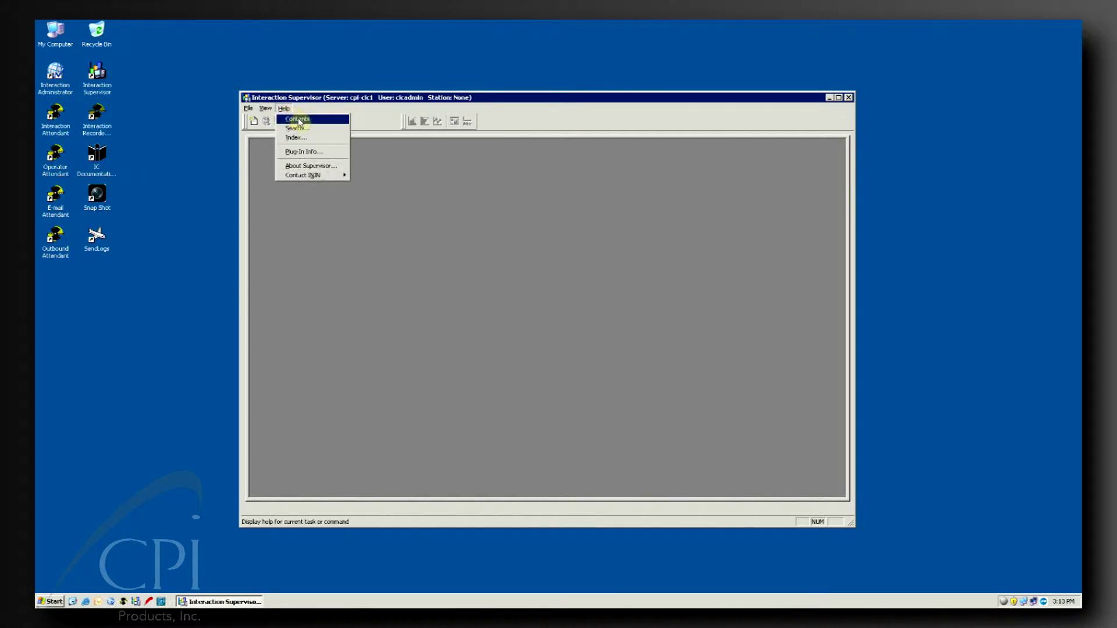
left_click(297, 119)
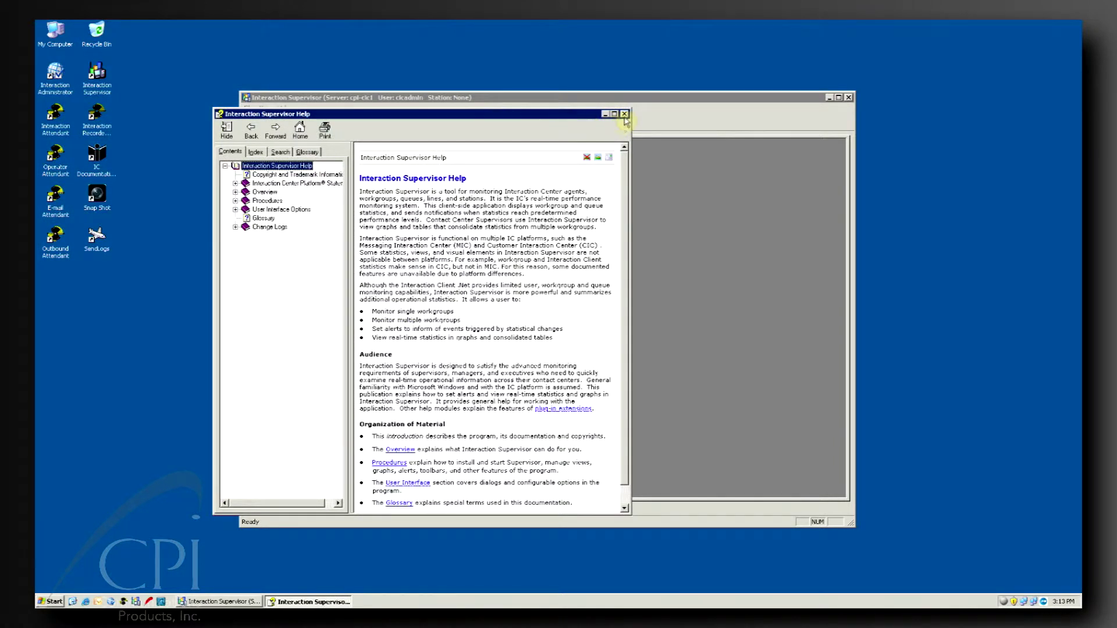
left_click(624, 114)
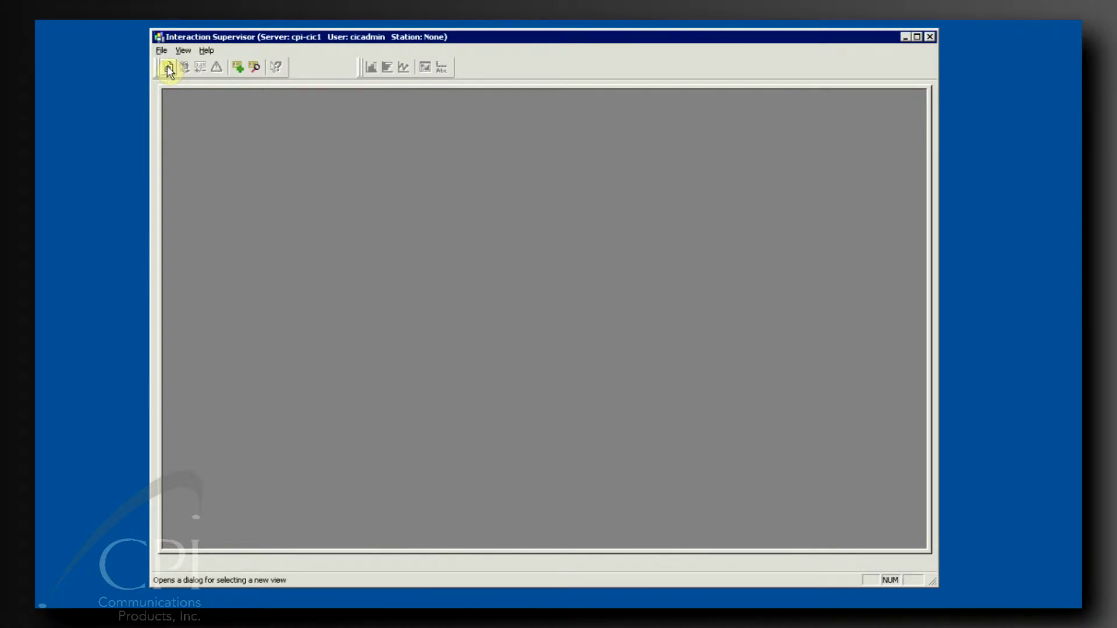
left_click(168, 68)
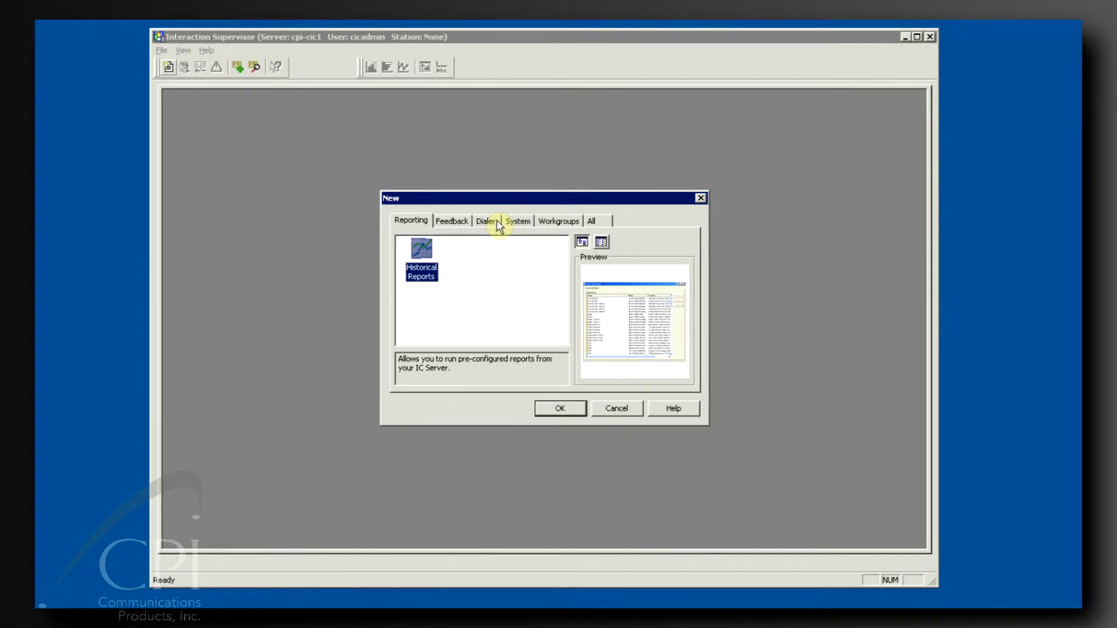
Open a Workgroup Detail view for Customer Service, then begin an Agent Detail view
left_click(514, 224)
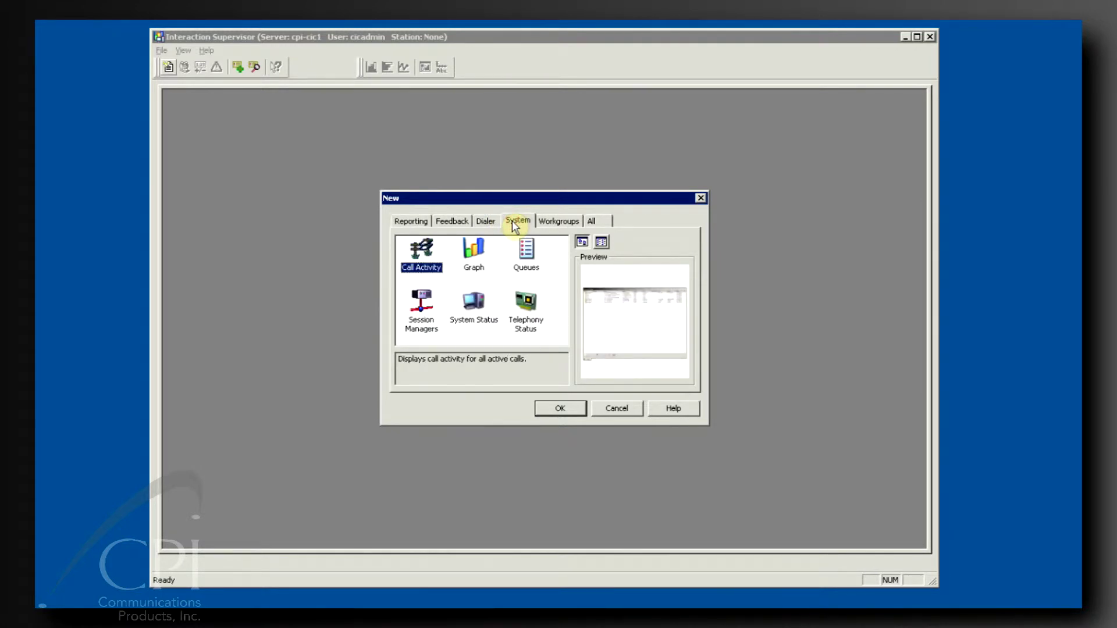
left_click(553, 225)
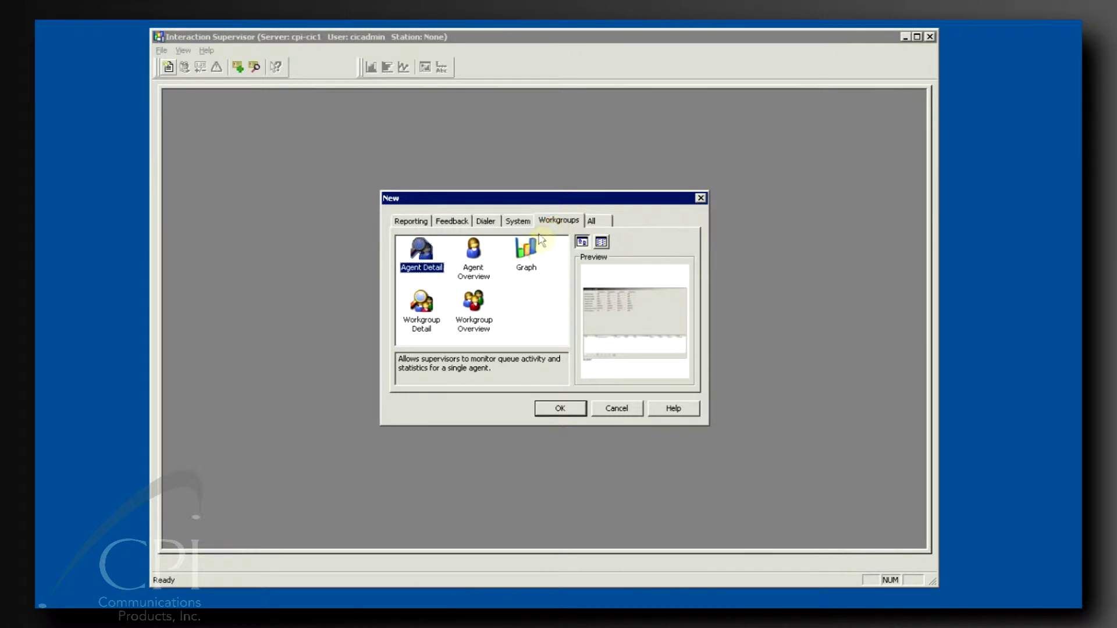
left_click(421, 314)
left_click(558, 409)
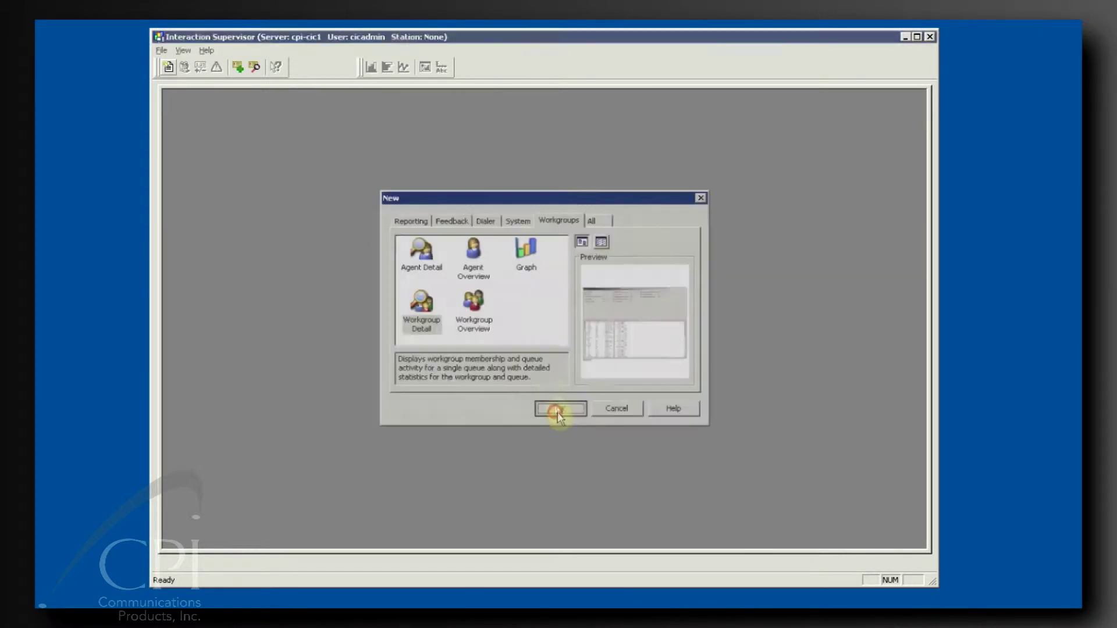
left_click(495, 265)
left_click(479, 386)
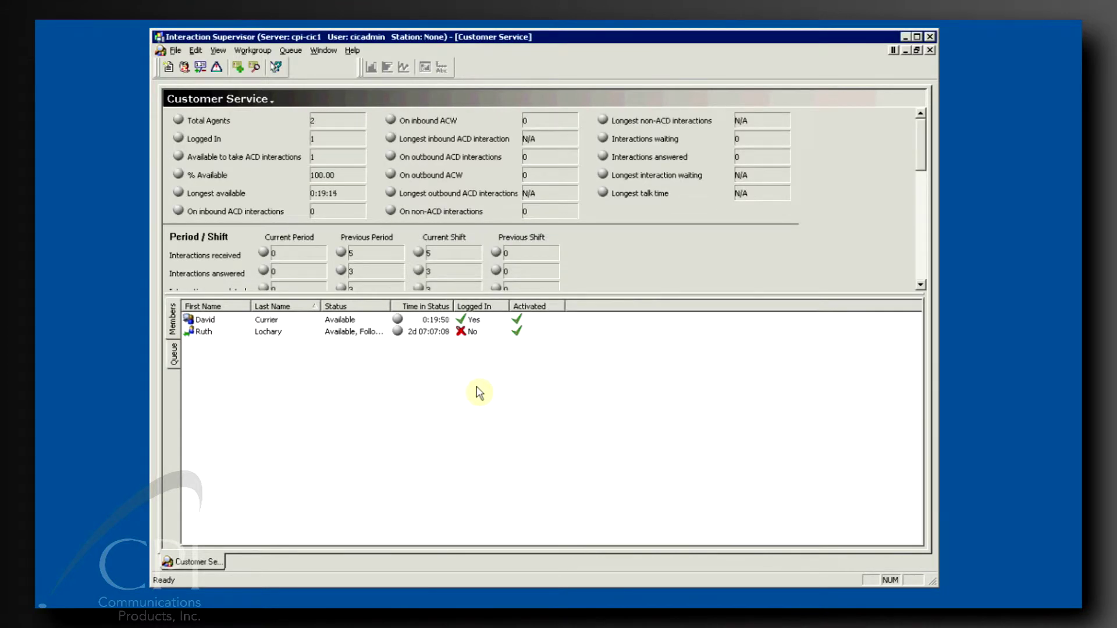
left_click(168, 67)
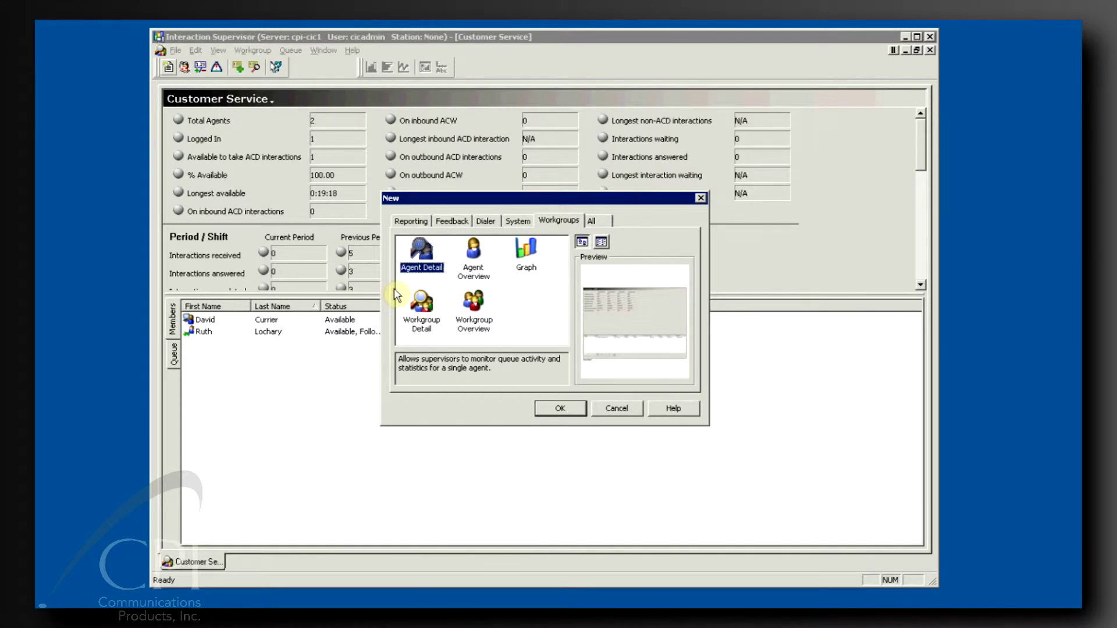
left_click(560, 410)
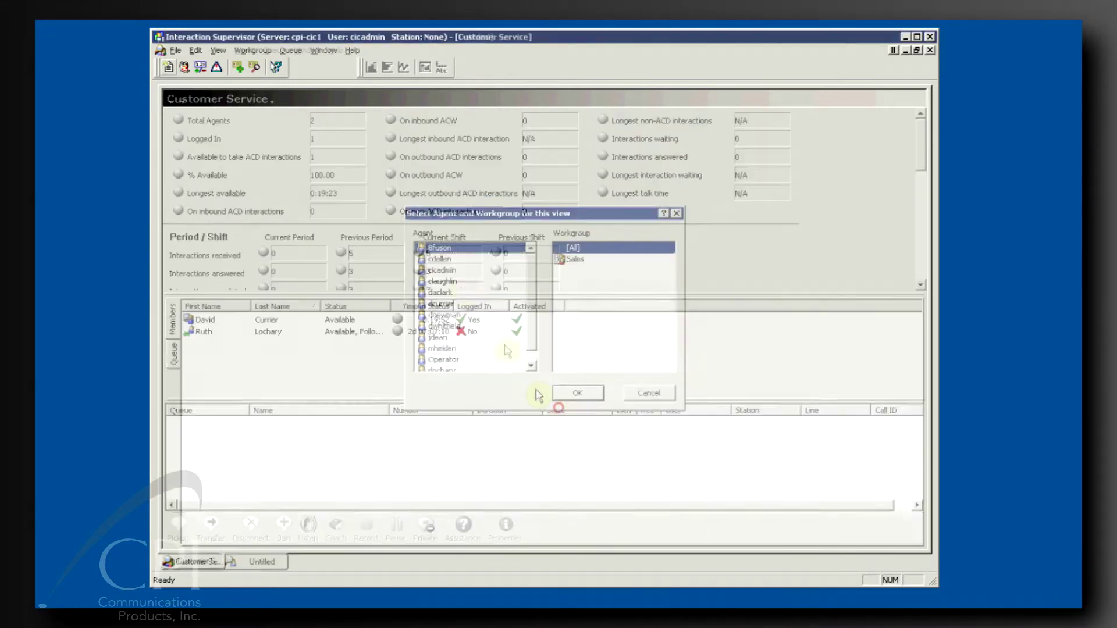
Load the chosen agent's detail view, then add a Historical Reports view from Reporting
left_click(448, 304)
left_click(572, 393)
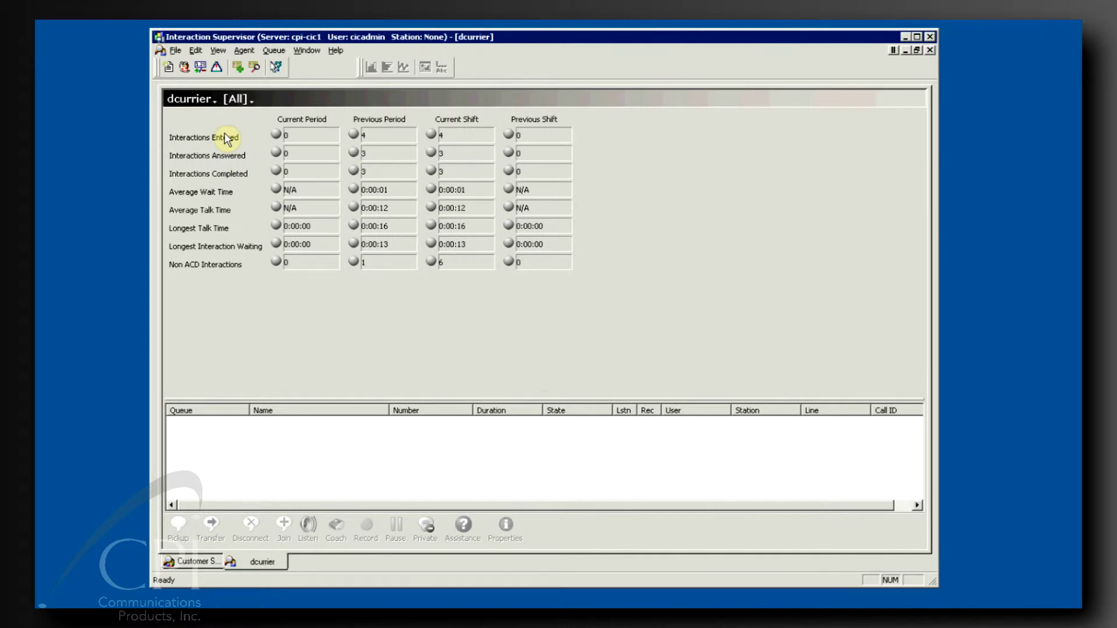
left_click(168, 67)
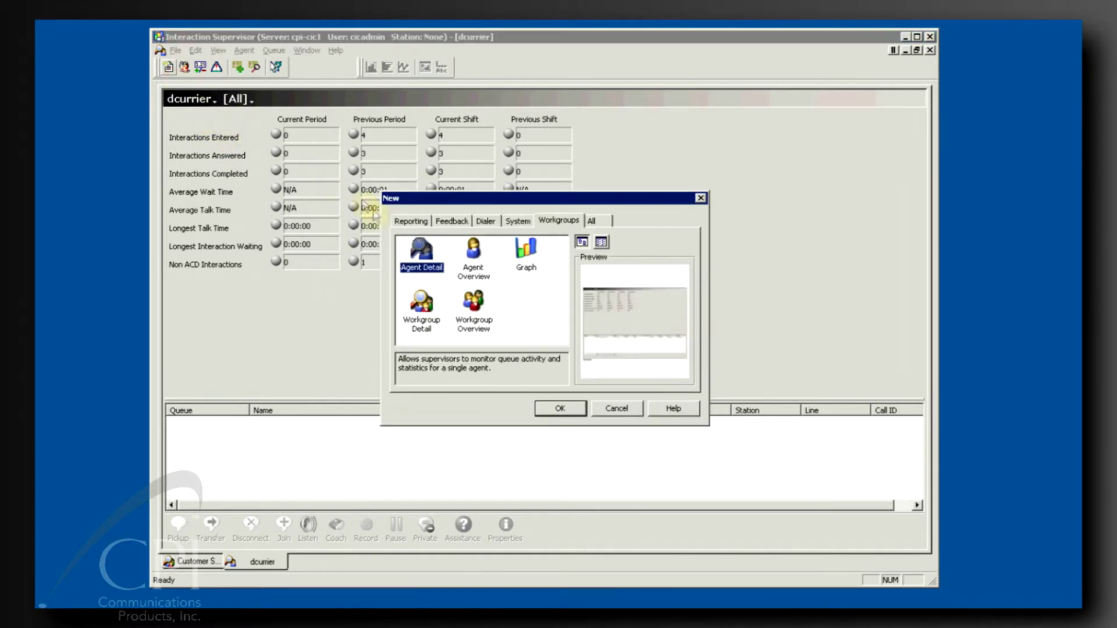
left_click(404, 222)
left_click(558, 407)
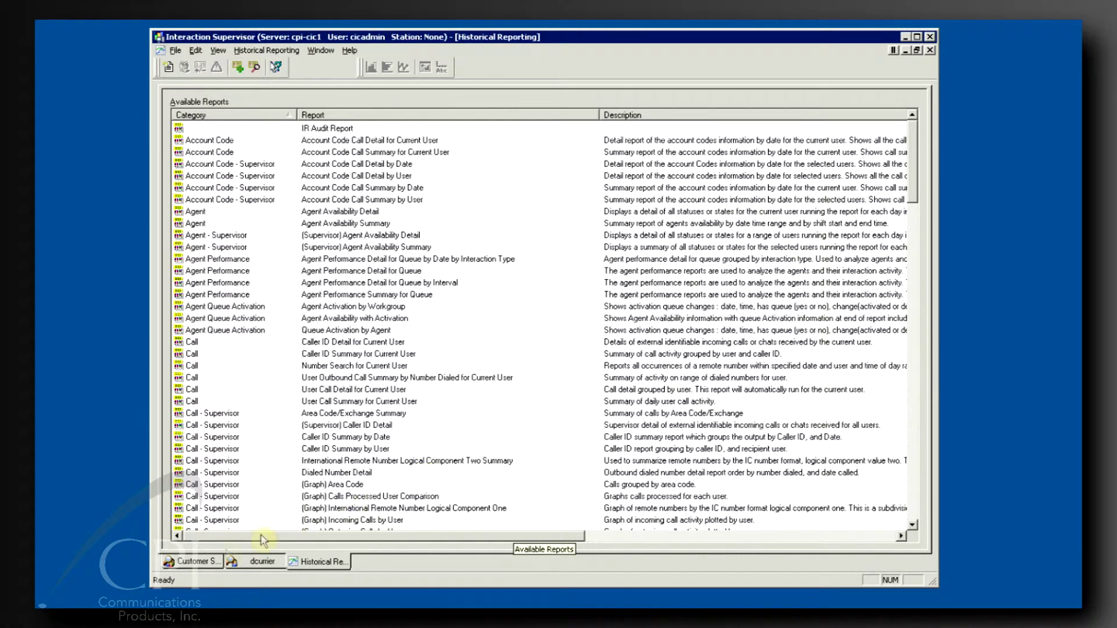
Rename the Historical Reporting view tab to 'Reports'
left_click(217, 564)
left_click(333, 563)
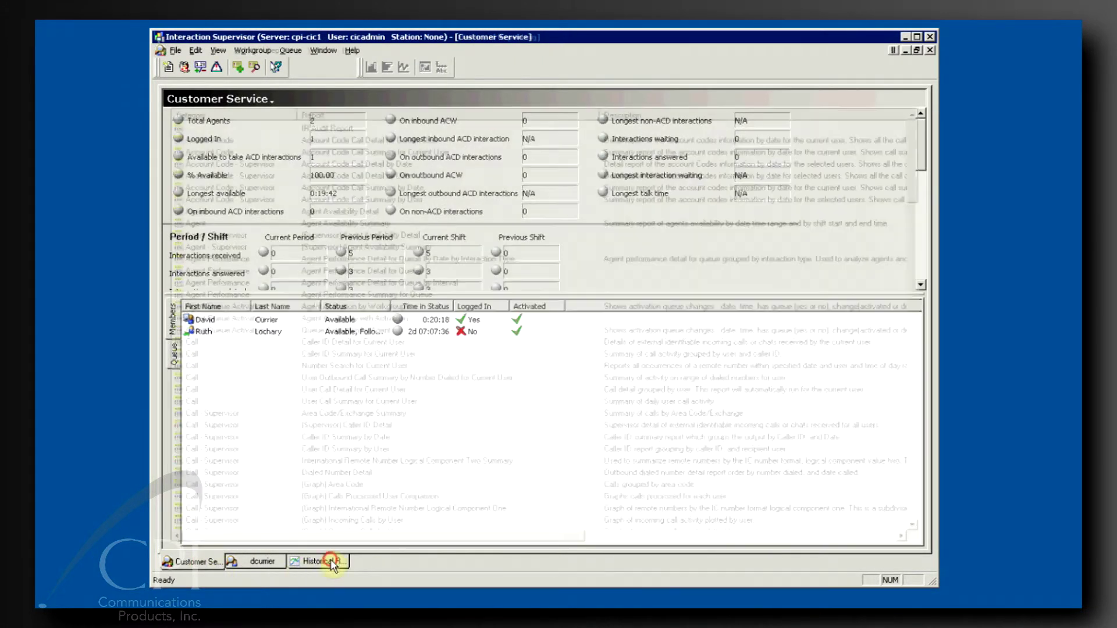
right_click(335, 562)
left_click(349, 567)
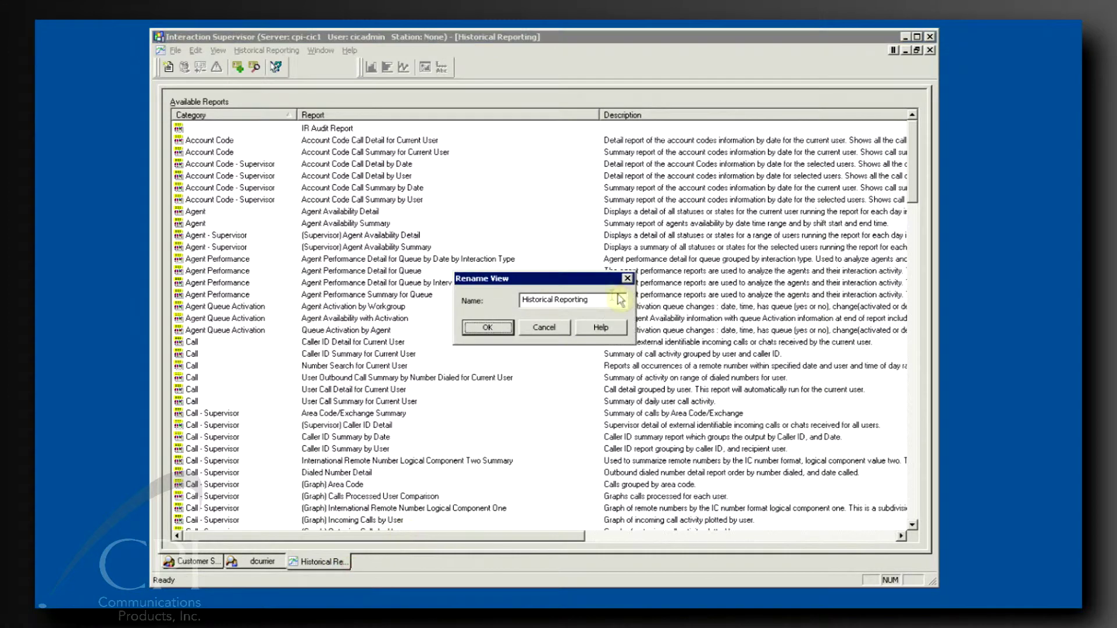
type("Reports")
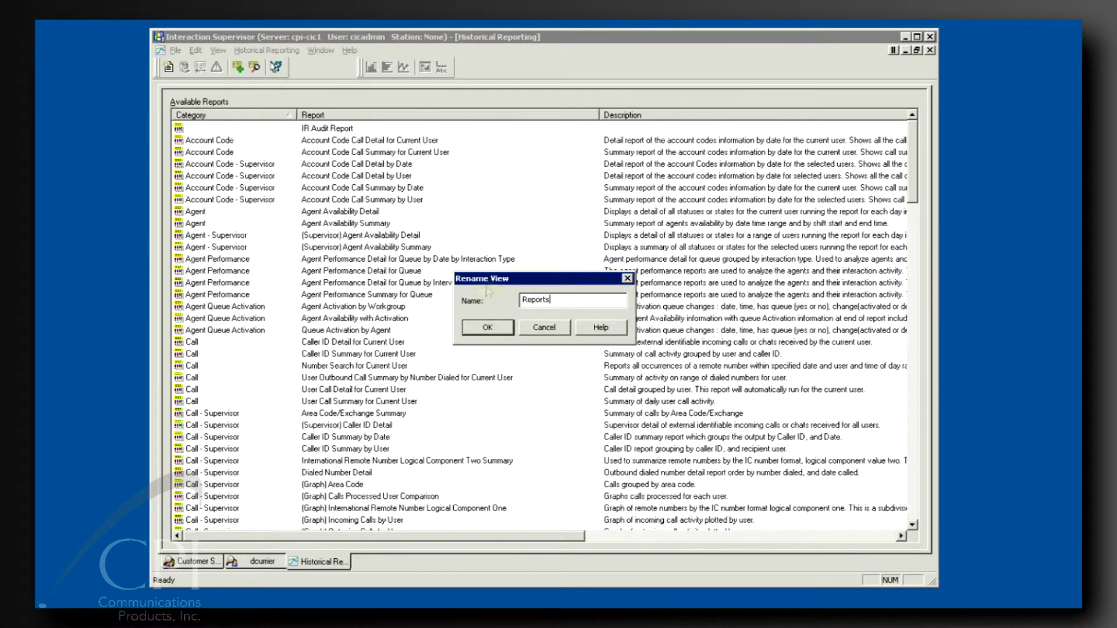
key("Return")
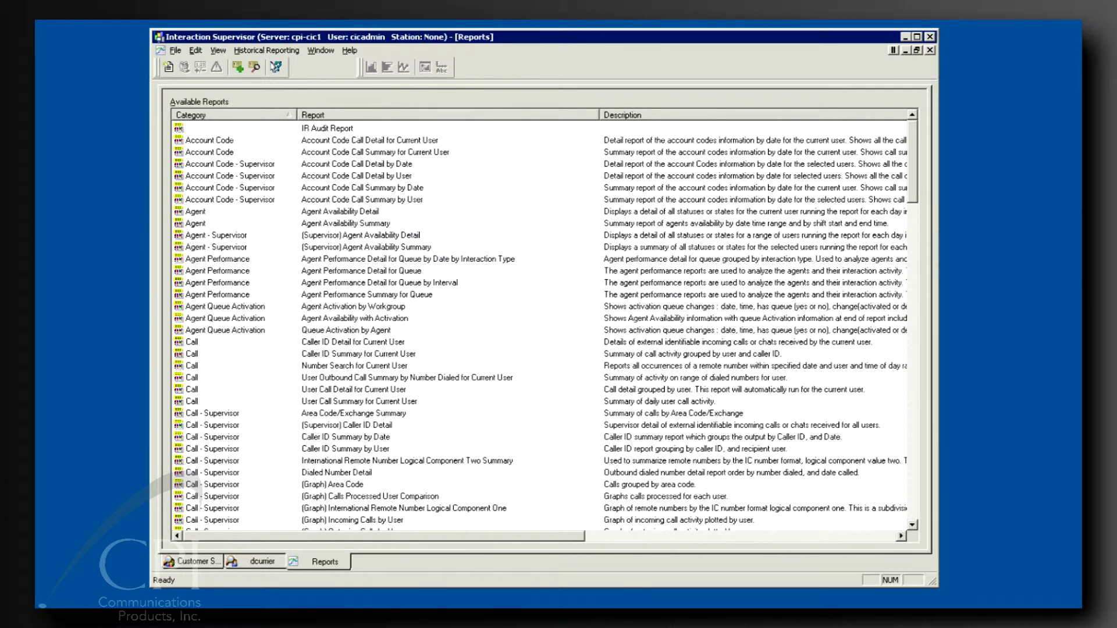
Restore the Reports window and dock the Customer Service view on the right side
left_click(916, 51)
left_click_drag(581, 132, 589, 173)
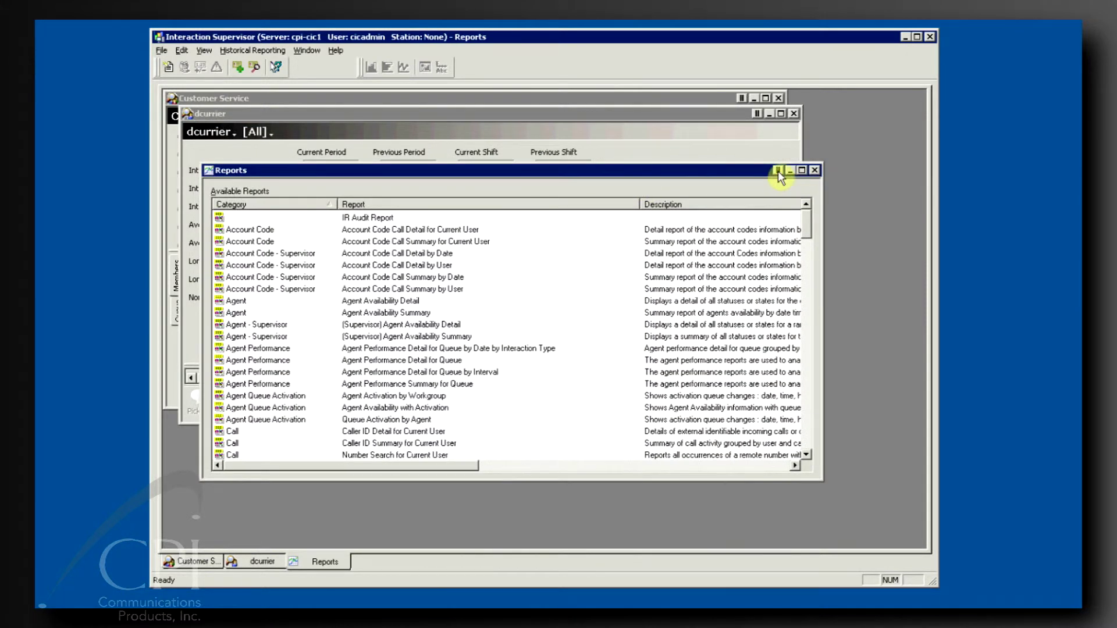
left_click(741, 97)
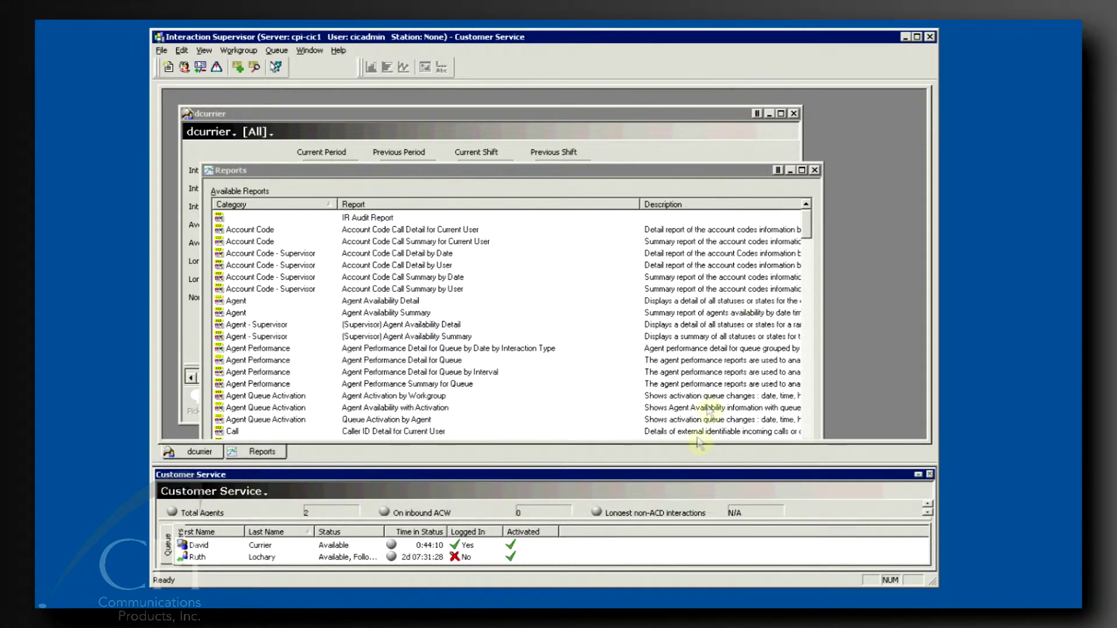
left_click_drag(692, 476, 943, 167)
left_click(570, 116)
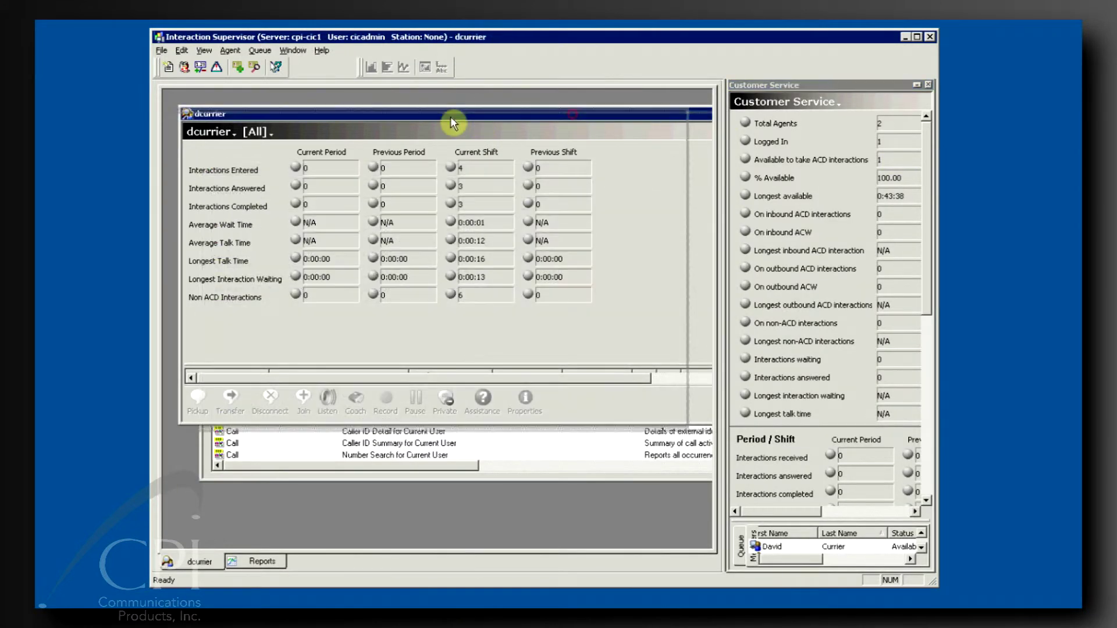
left_click(638, 117)
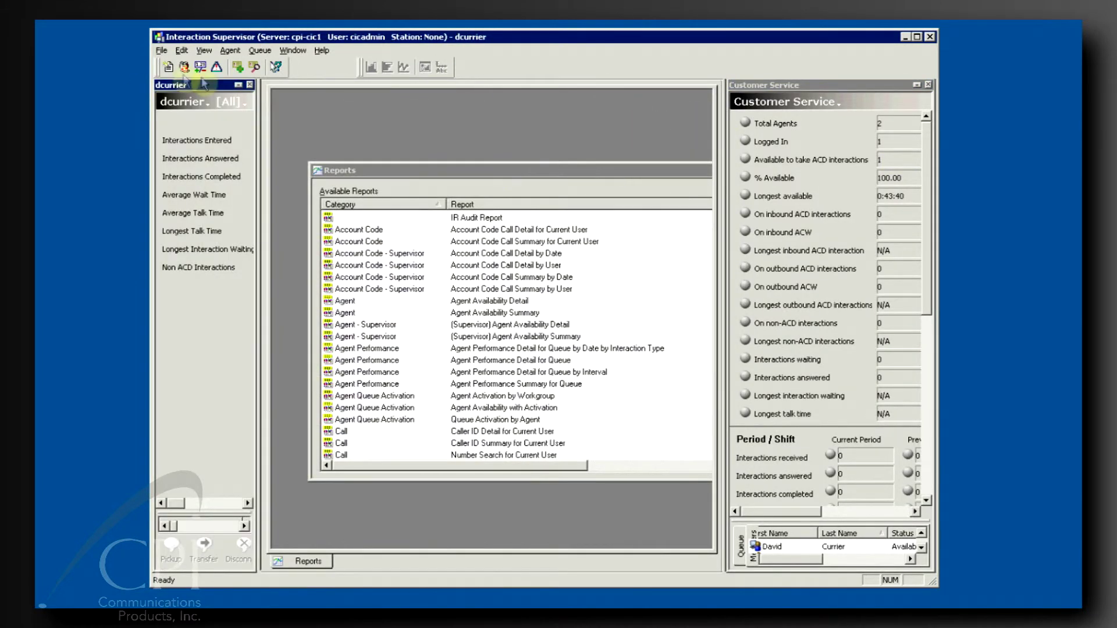
left_click_drag(203, 83, 794, 326)
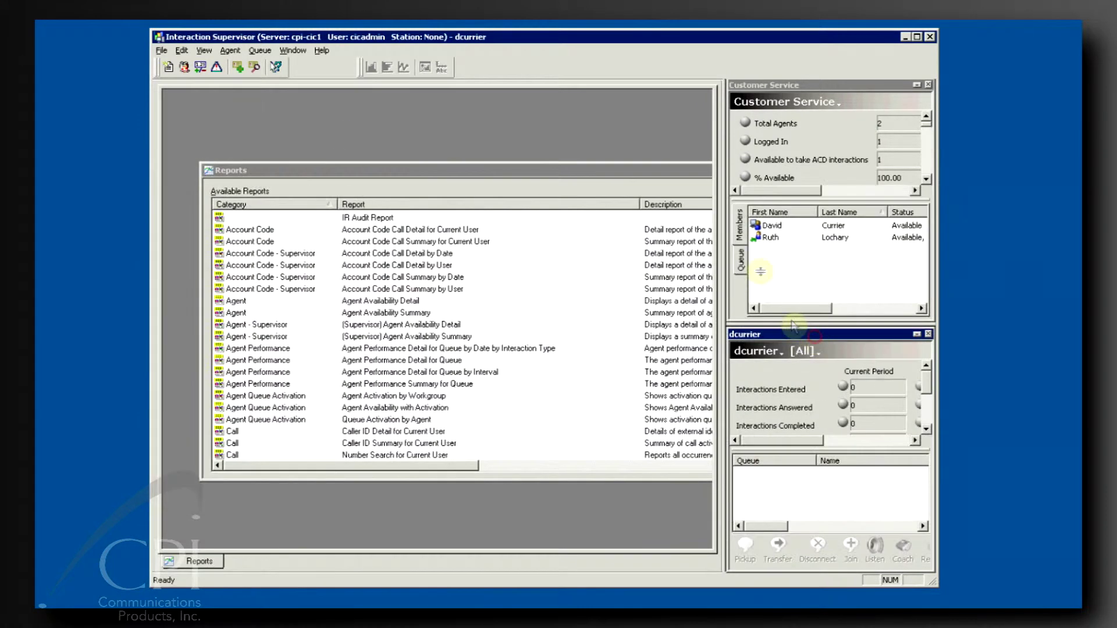
double_click(662, 170)
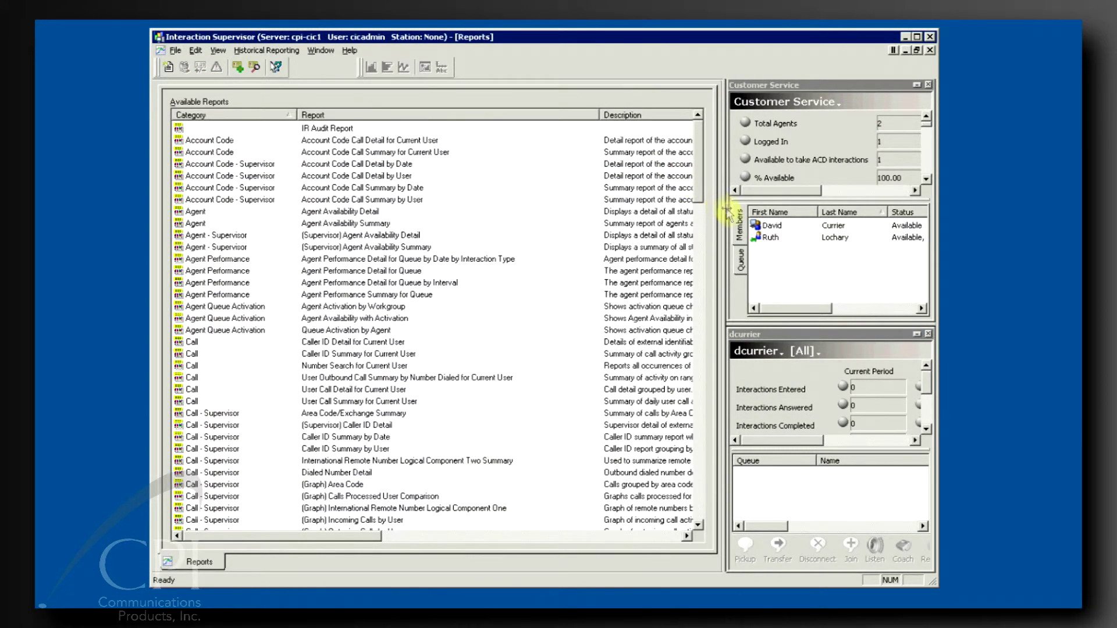
left_click_drag(727, 211, 320, 165)
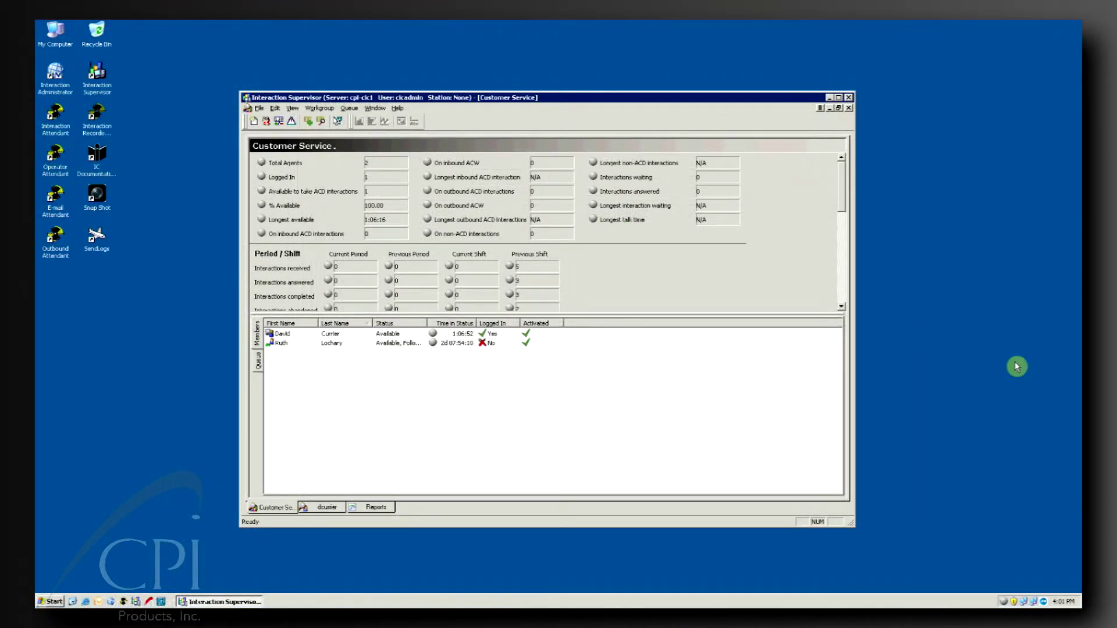
left_click(293, 108)
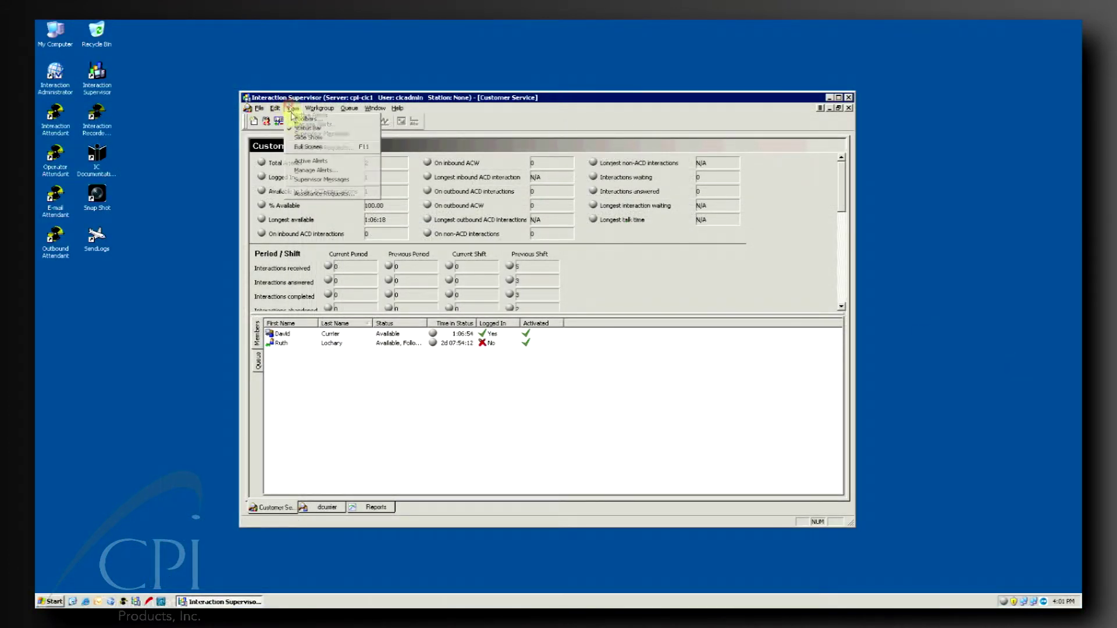
left_click(303, 140)
left_click(293, 109)
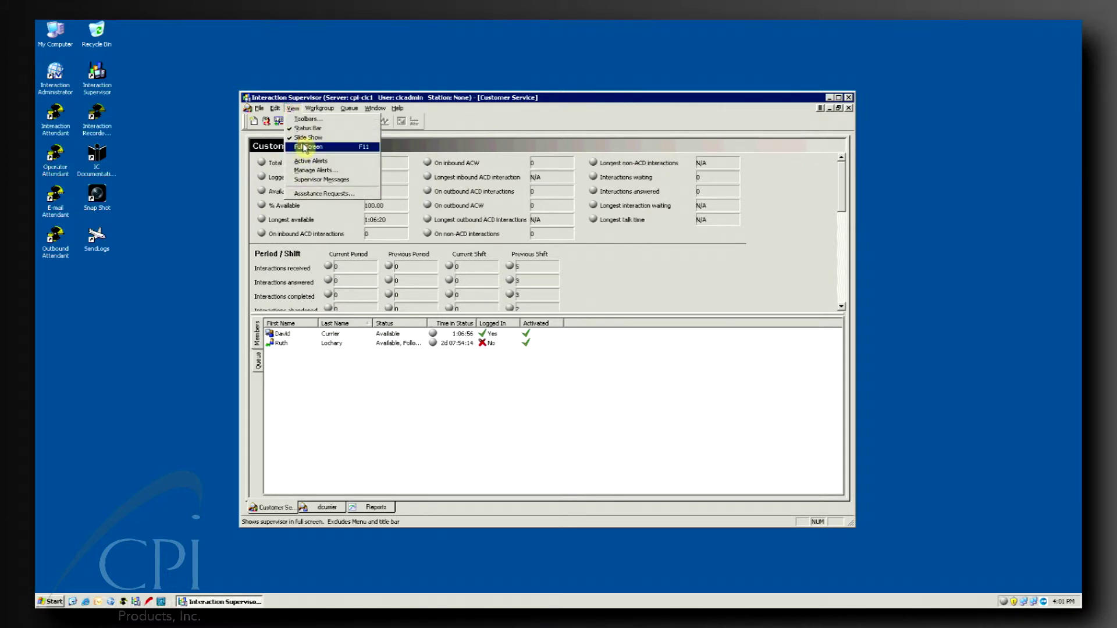
left_click(304, 147)
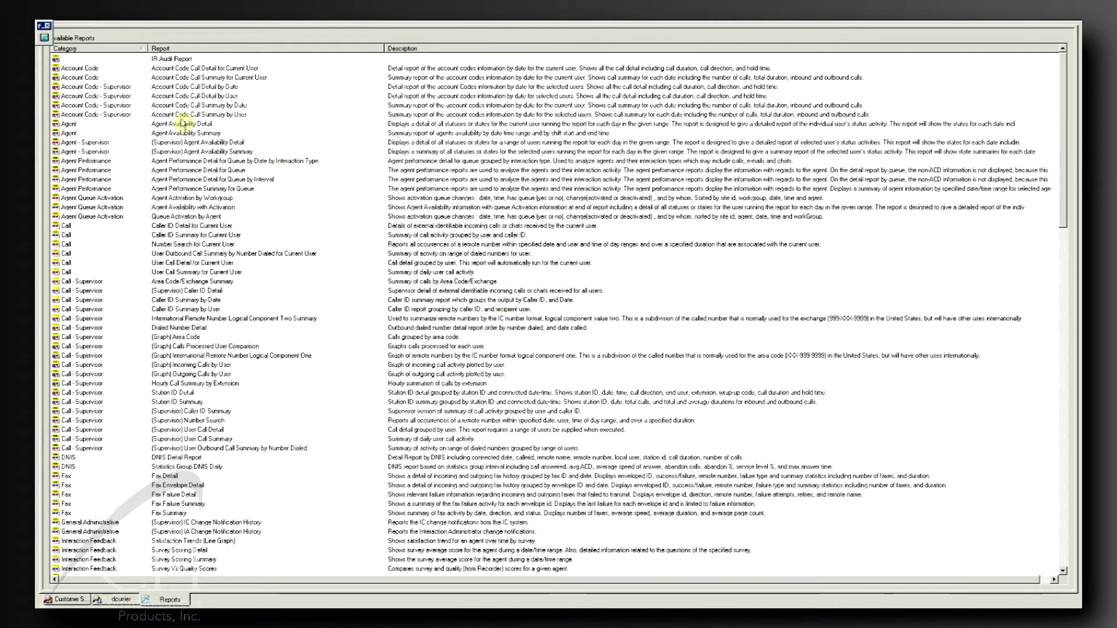
left_click(43, 37)
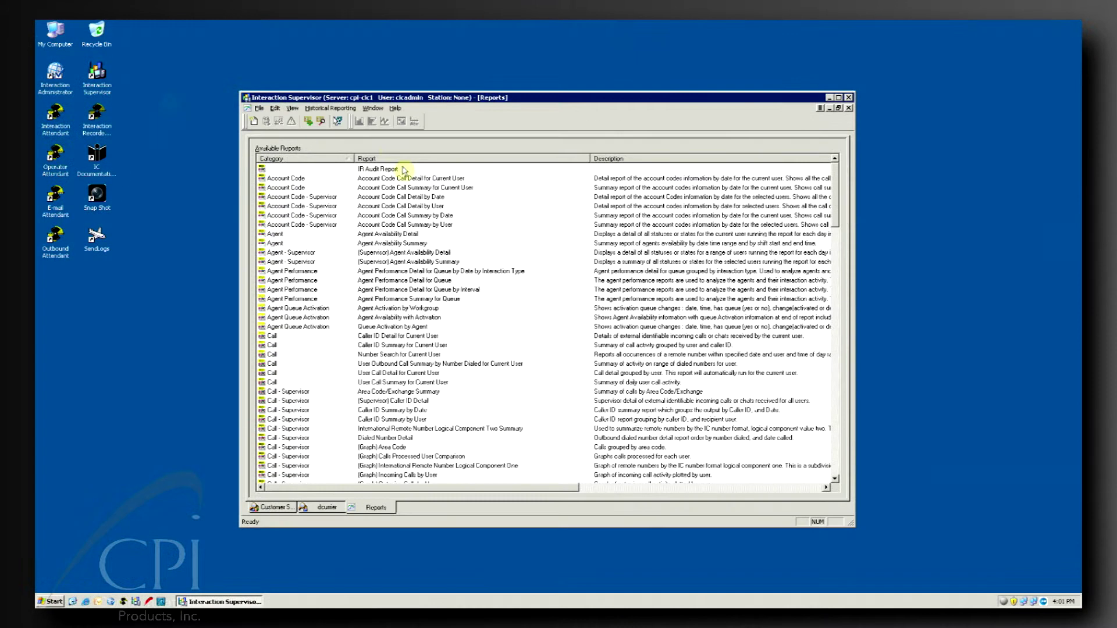
left_click(292, 108)
left_click(303, 137)
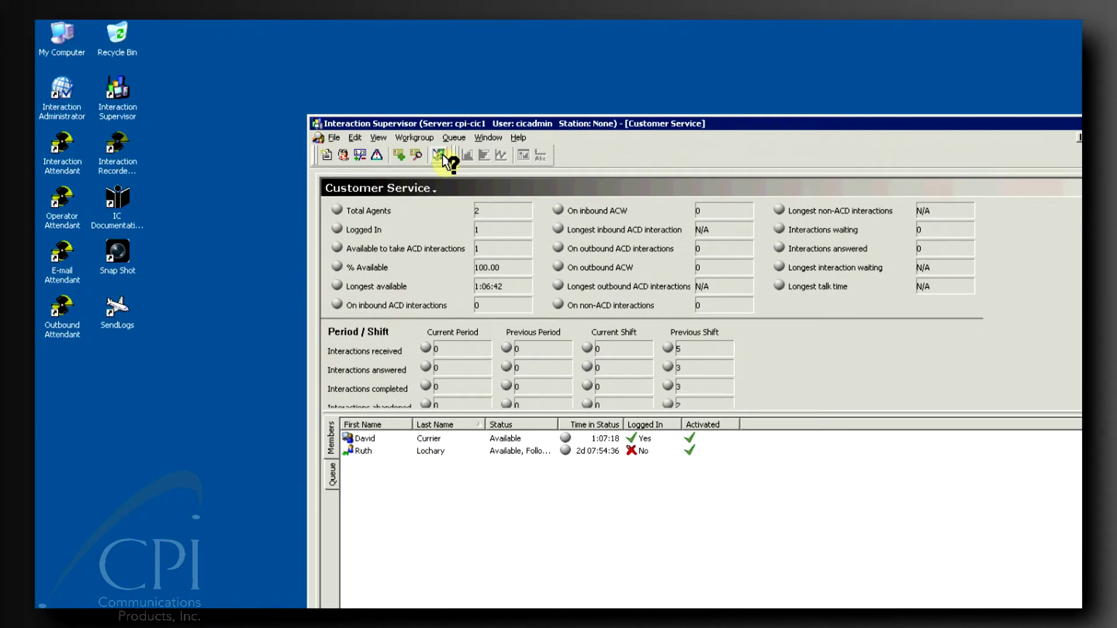
left_click(488, 285)
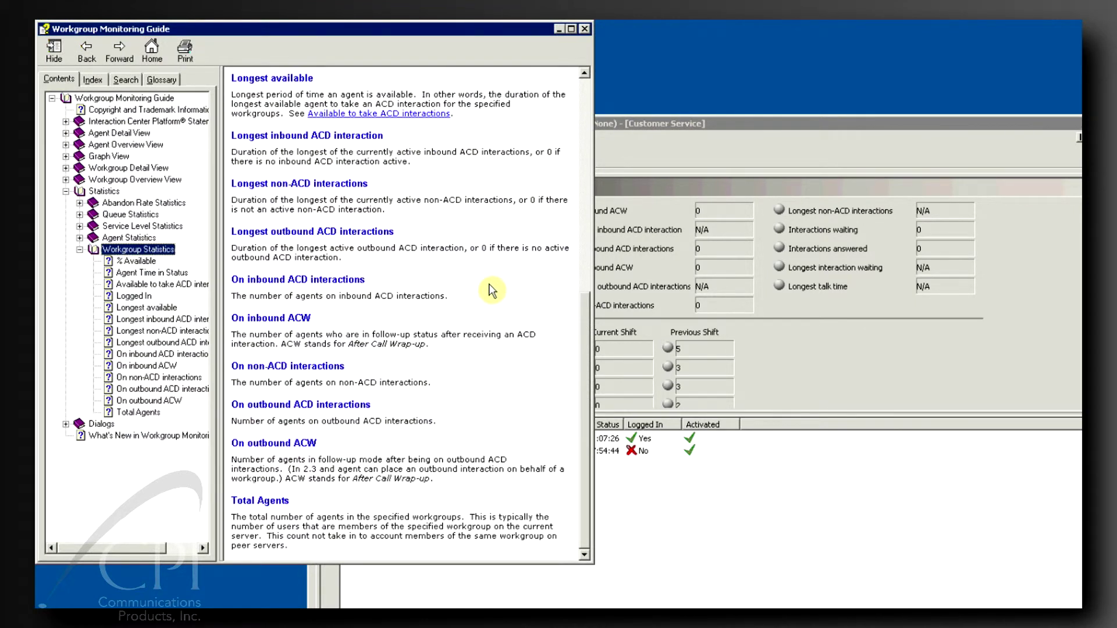
left_click(586, 29)
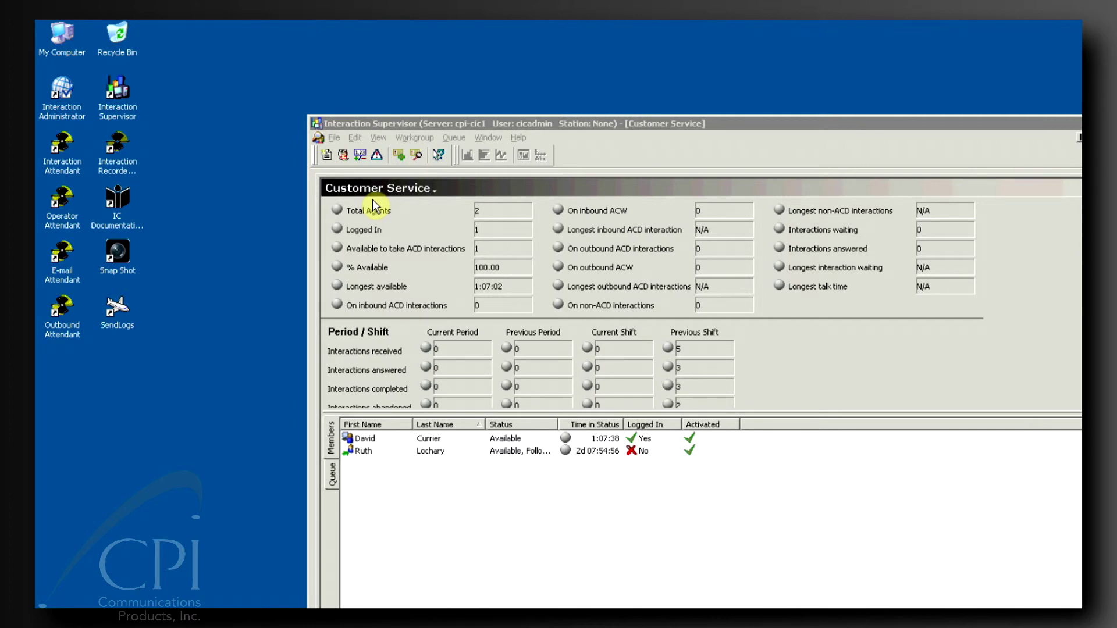
Turn on the Assistance Requests toolbar in the Toolbars customization dialog
left_click(382, 139)
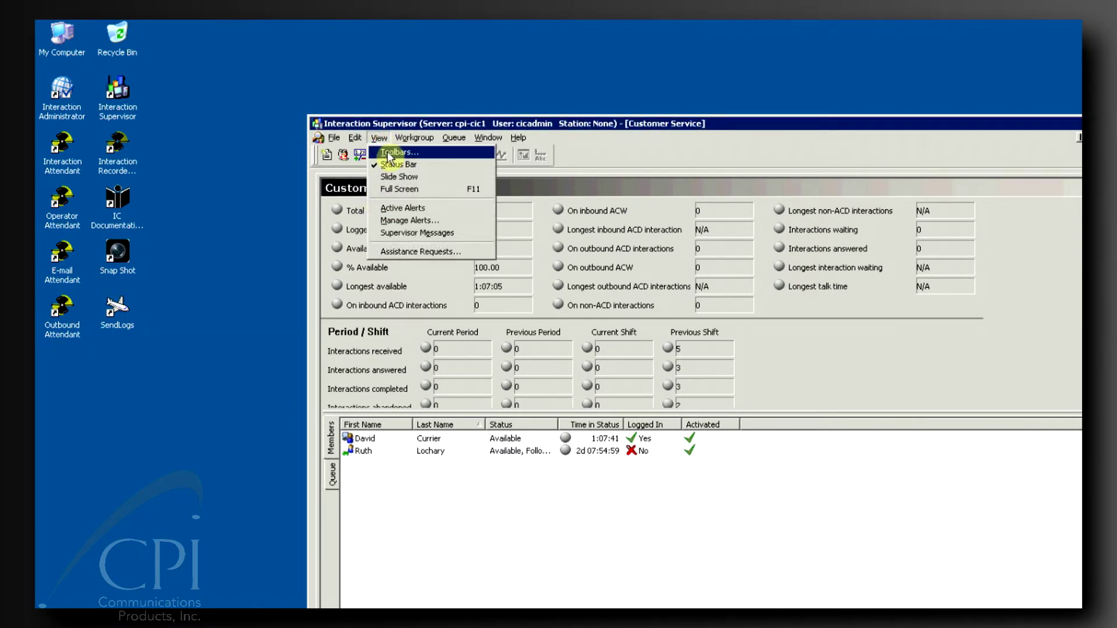
left_click(396, 152)
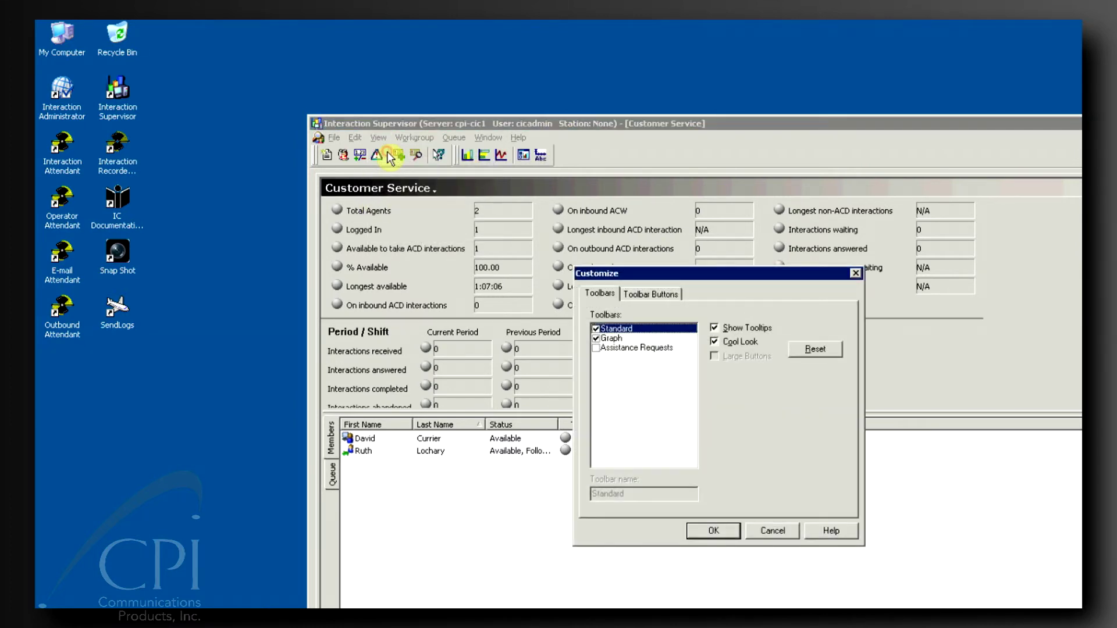
left_click(596, 348)
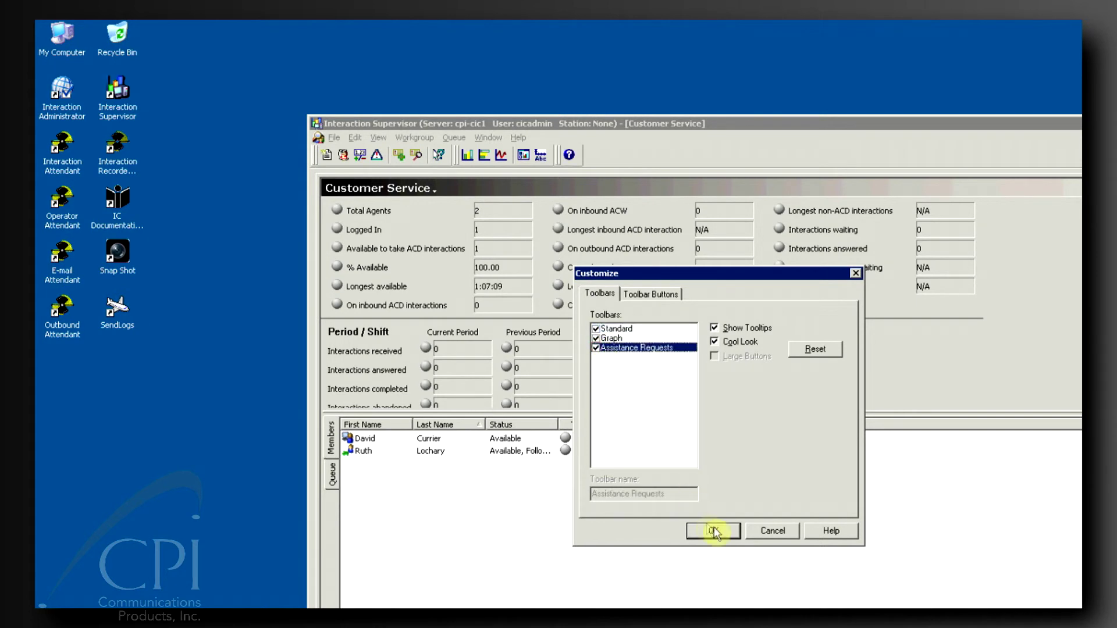